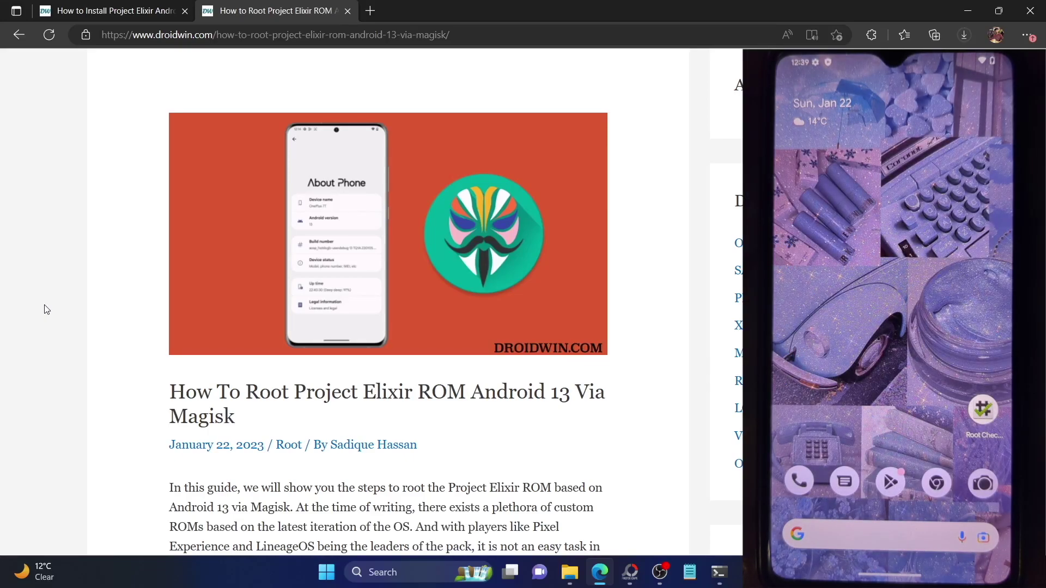
Scroll the DroidWin root guide past the intro and contents to STEP 1: Install Android SDK.
scroll(46, 309, "down", 1)
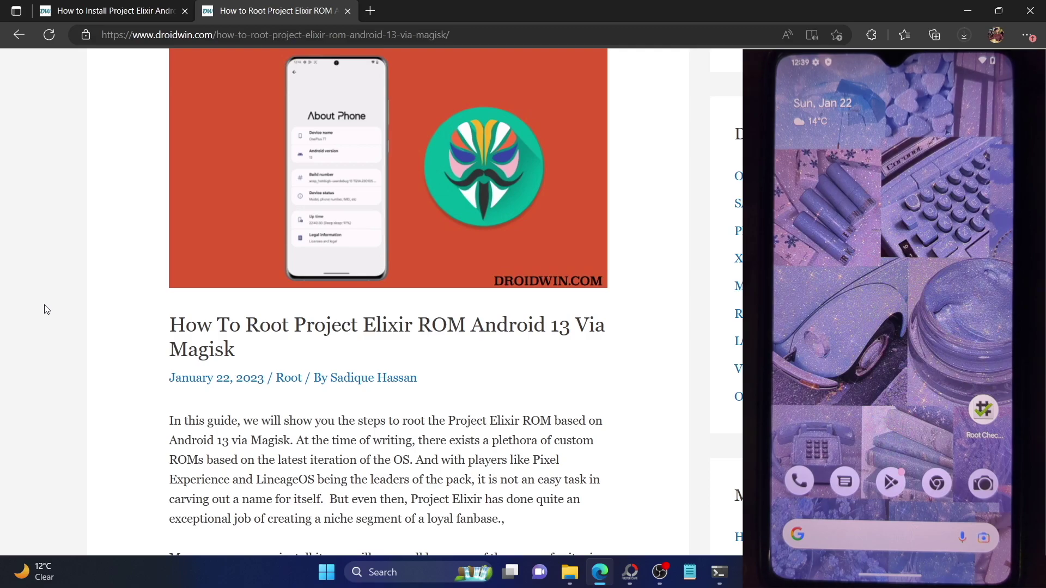
scroll(46, 310, "down", 1)
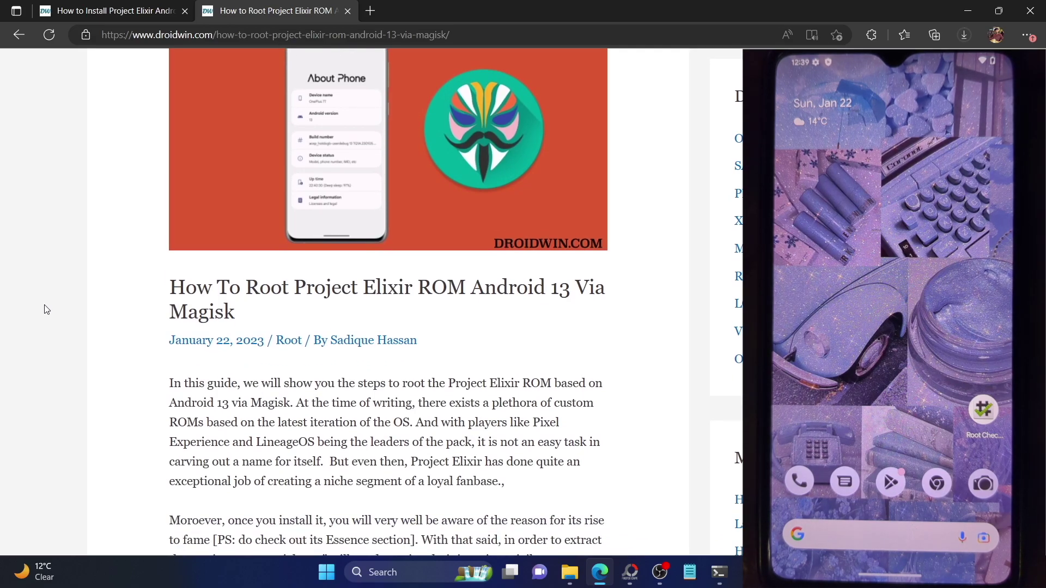
scroll(46, 310, "down", 2)
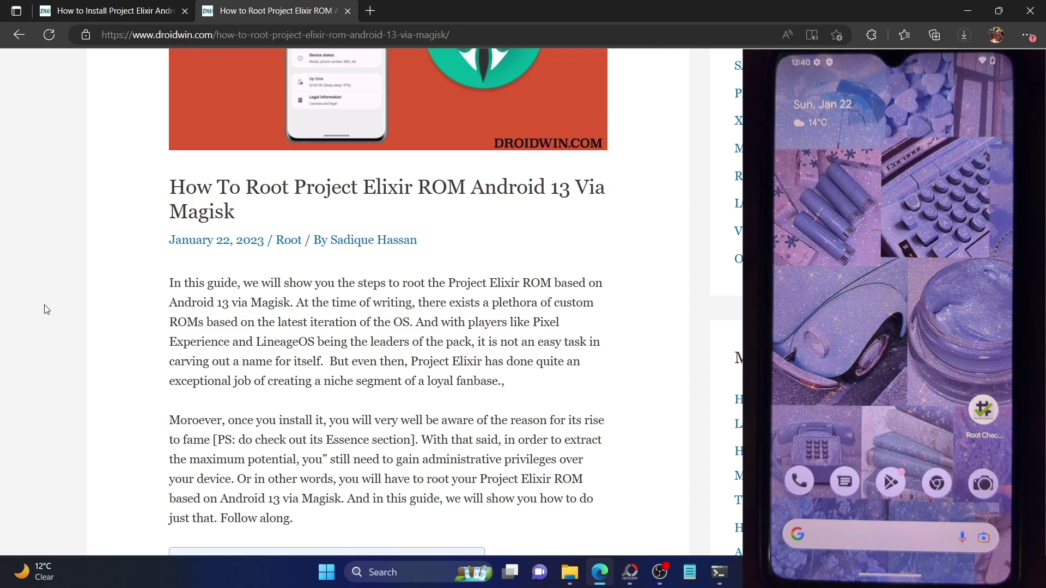
scroll(46, 309, "down", 2)
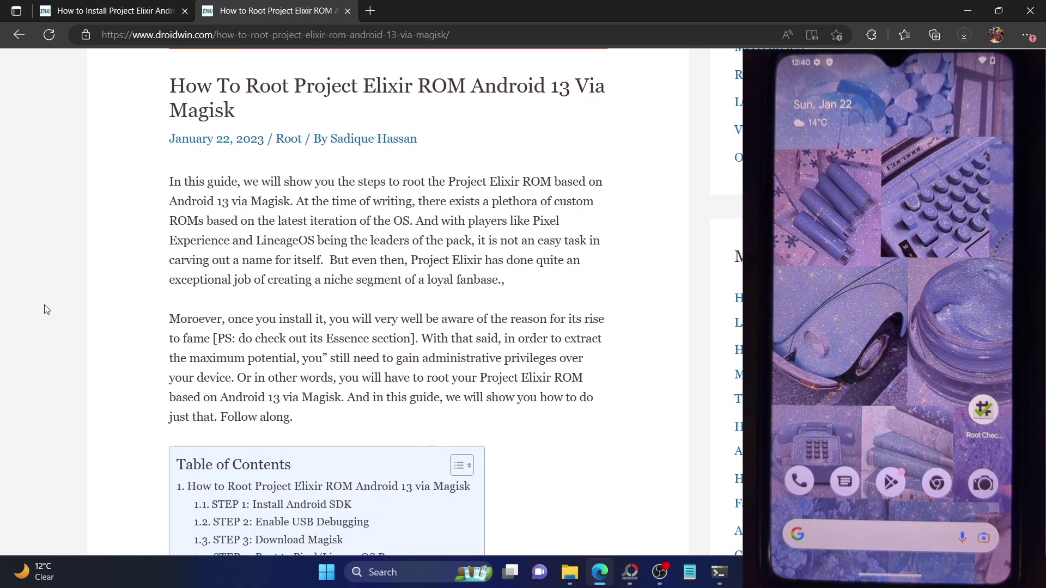
scroll(46, 309, "down", 7)
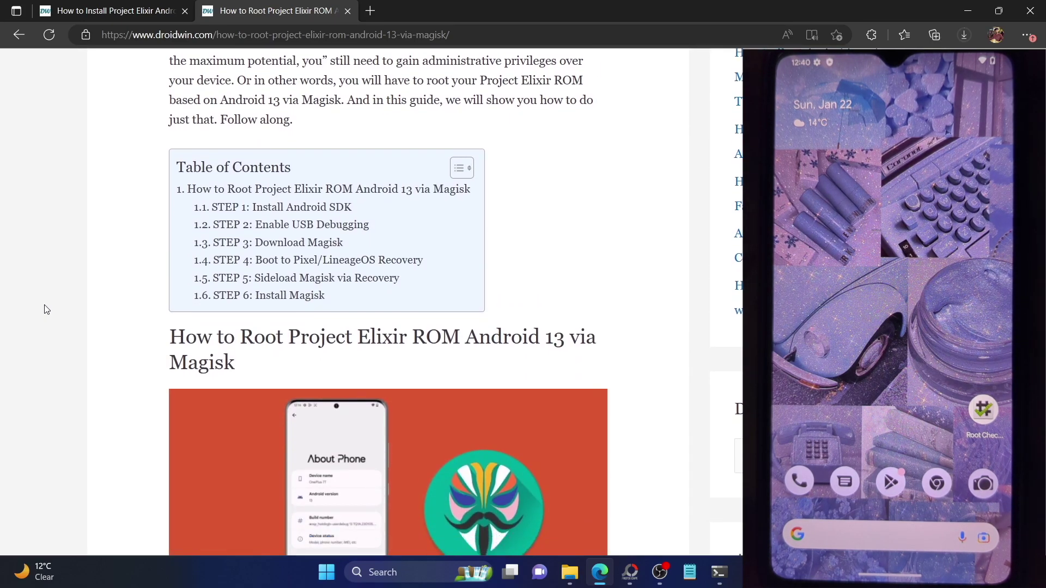
scroll(46, 310, "down", 8)
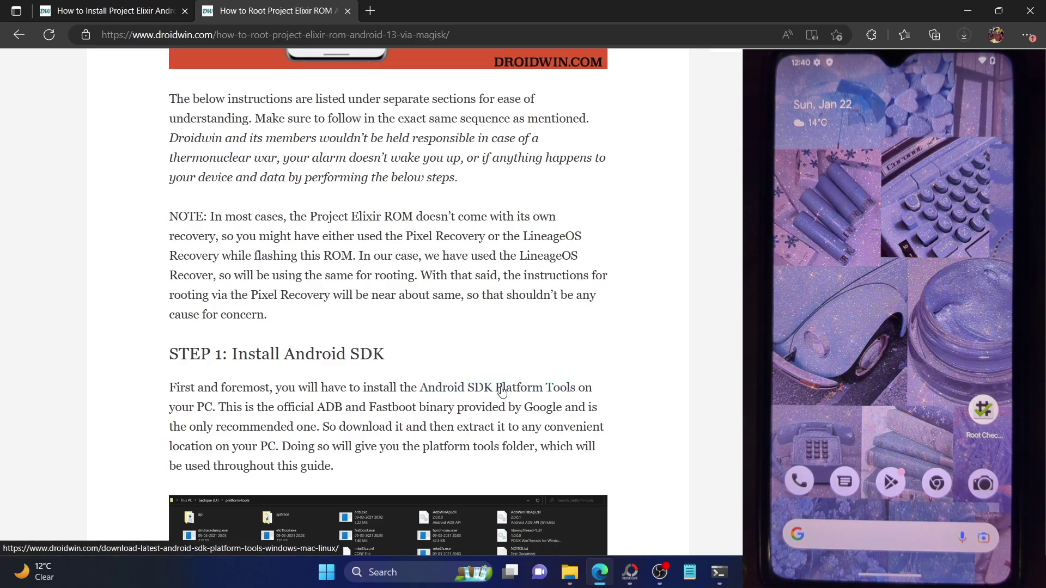
Scroll the guide to STEP 2: Enable USB Debugging, then bring the platform-tools folder forward.
left_click(569, 575)
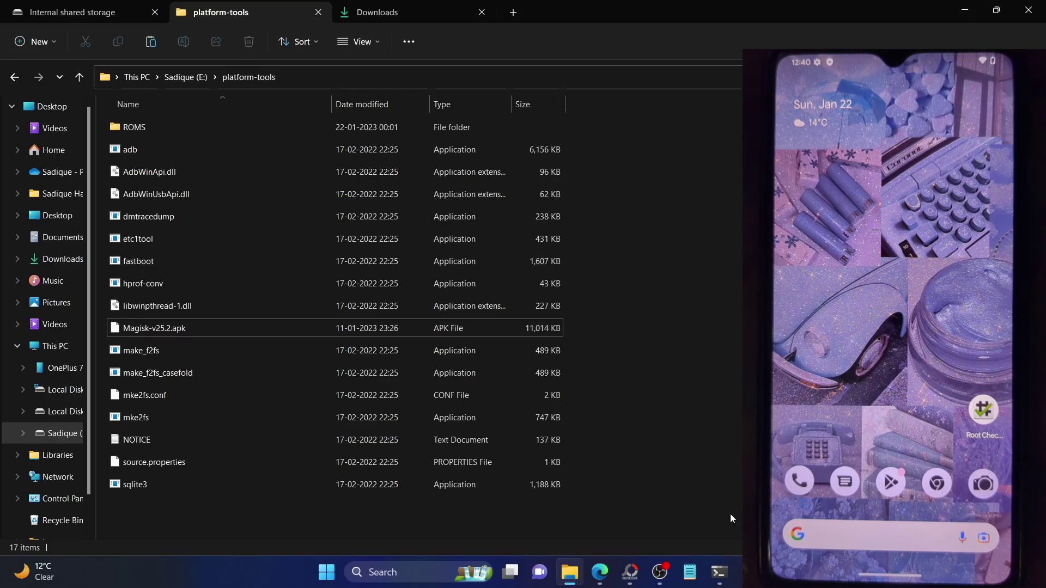
left_click(599, 572)
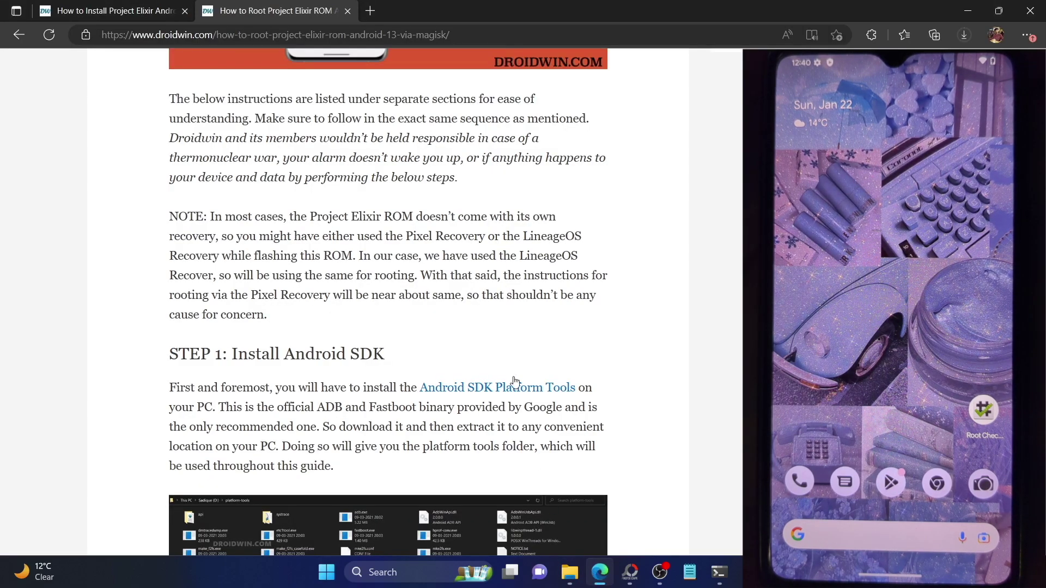
scroll(513, 369, "down", 5)
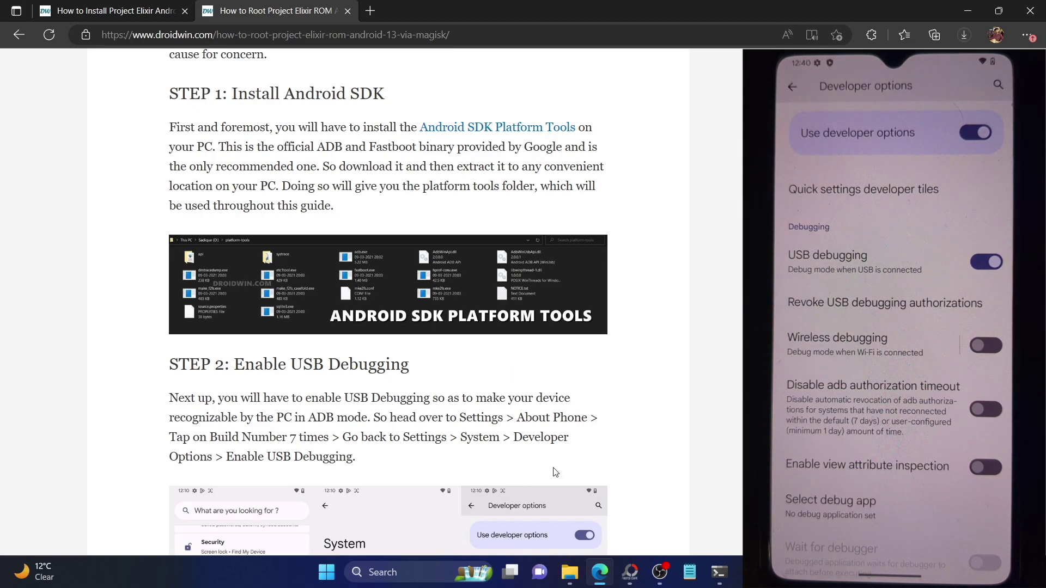
left_click(567, 562)
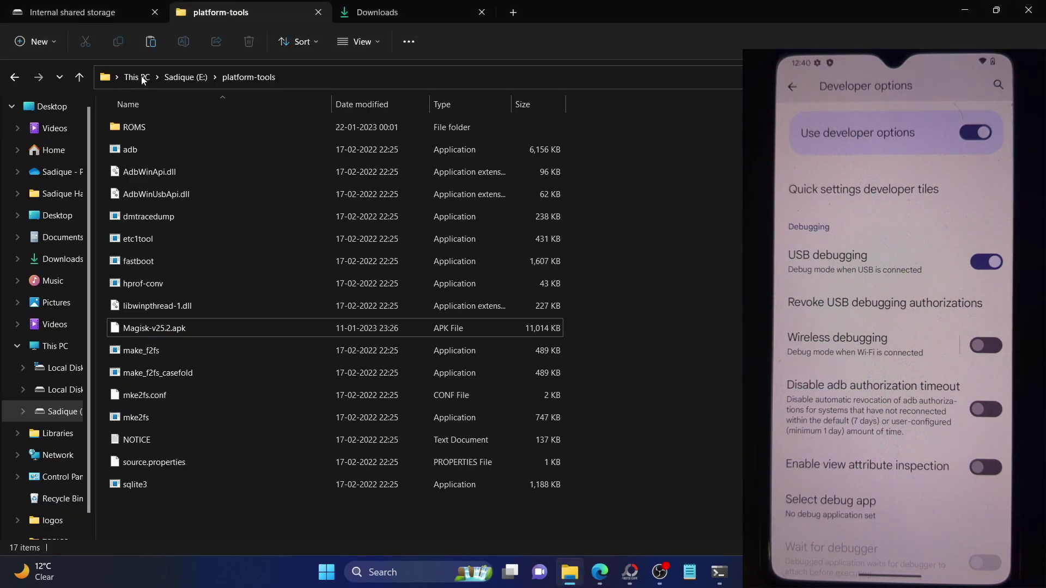
Open a Command Prompt at E:\platform-tools by entering cmd in the address bar.
left_click(335, 74)
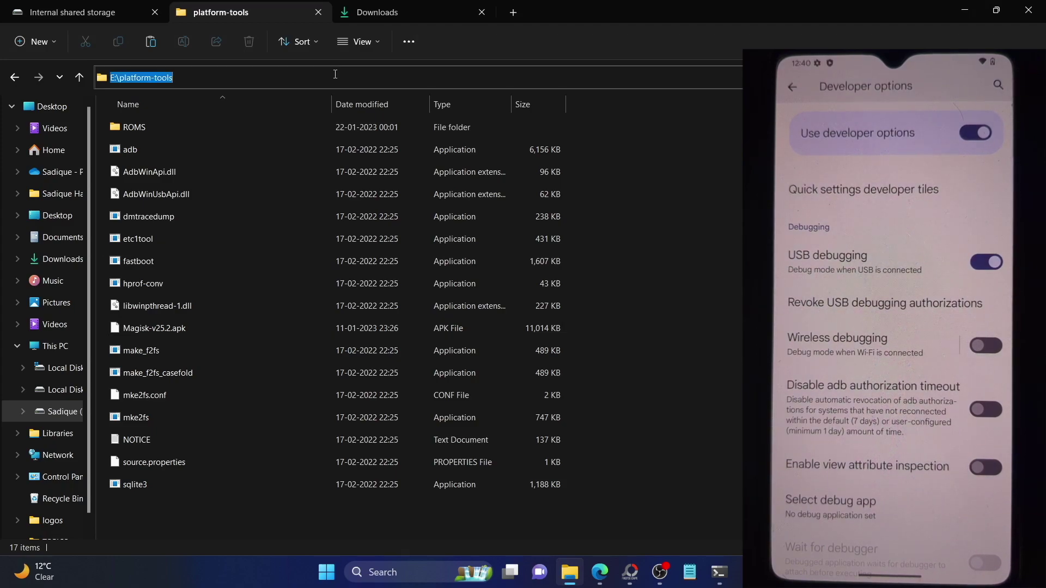
type("cmd")
key("Return")
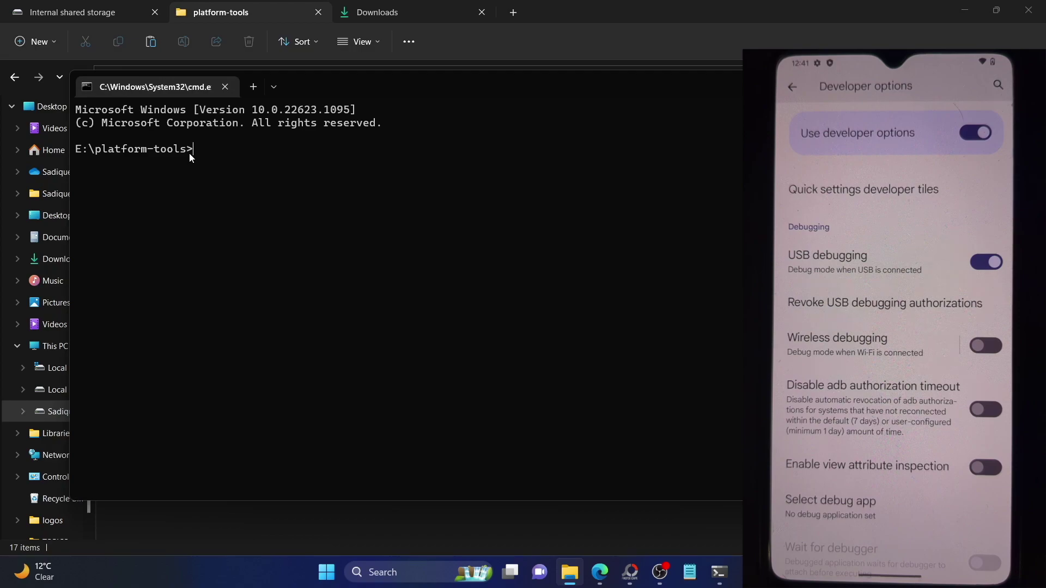
left_click_drag(188, 153, 103, 150)
Run adb devices and confirm the phone's device ID is listed as attached.
left_click(218, 145)
type("adb d")
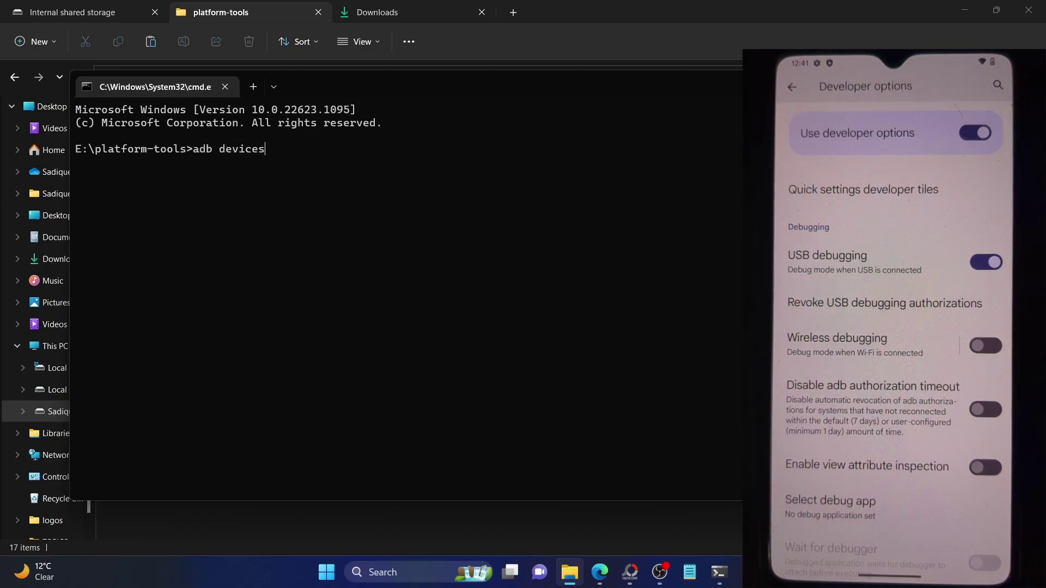
type("evices")
key("Return")
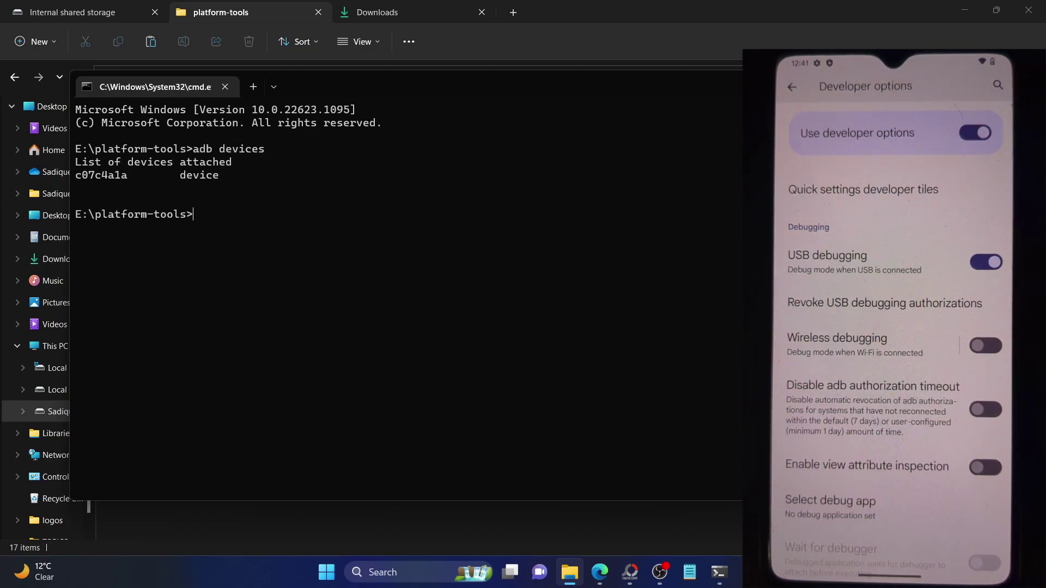
double_click(105, 176)
key("ctrl+c")
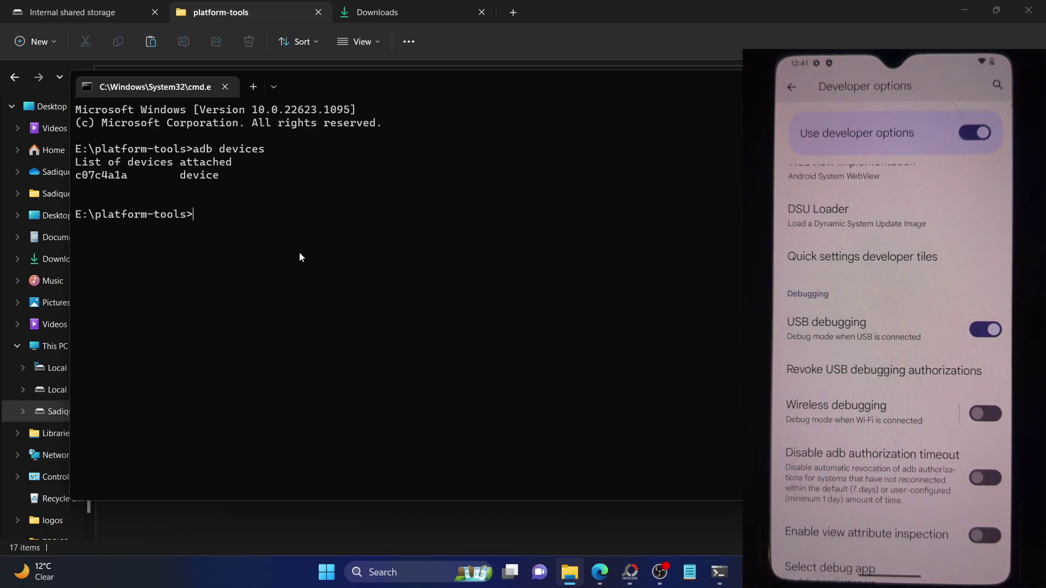
double_click(108, 174)
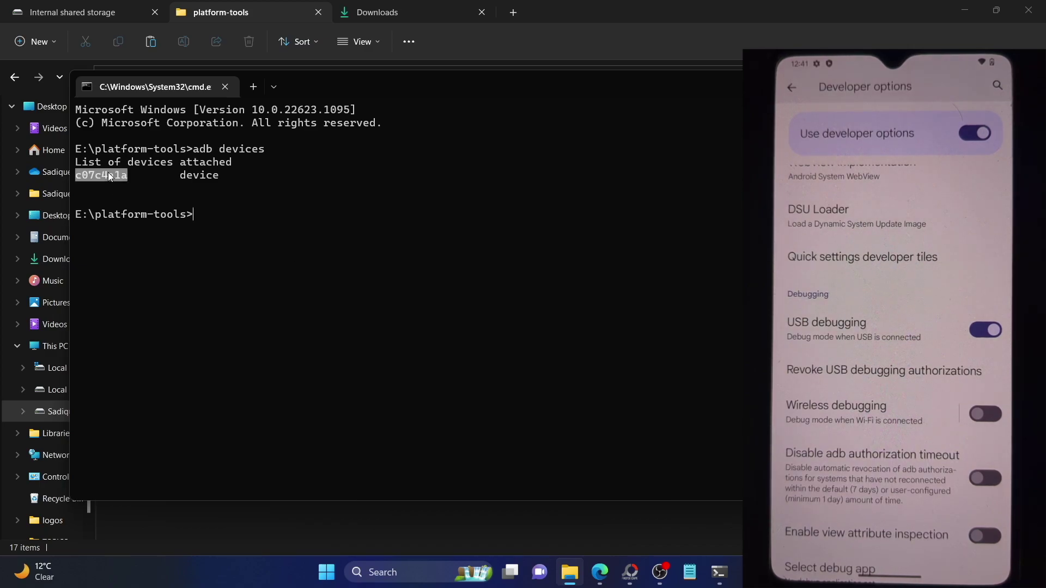
key("ctrl+c")
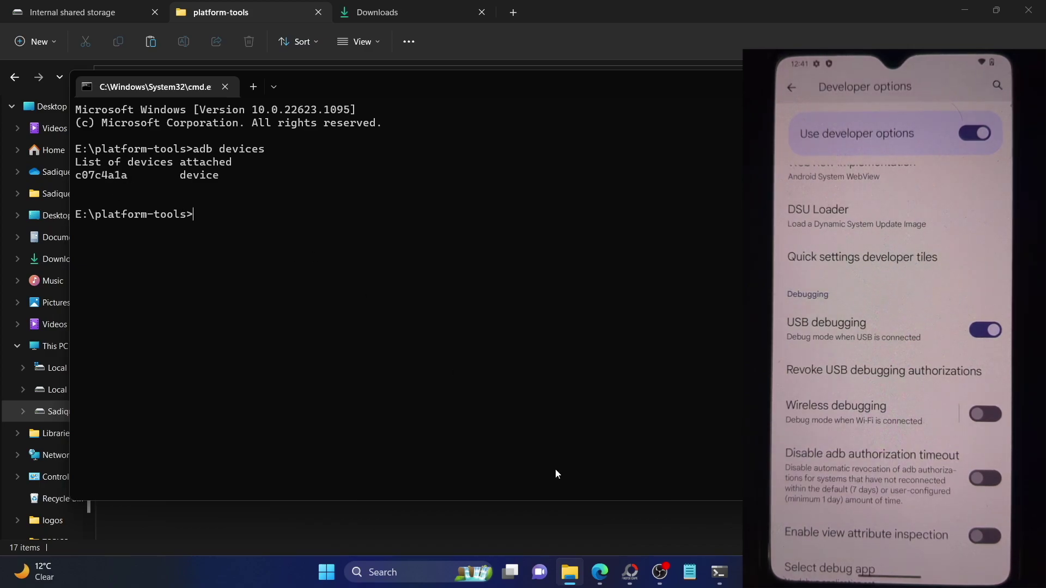
Open the 'latest Magisk APK' link in a new tab and jump to Magisk Version 25.2.
left_click(599, 572)
scroll(432, 417, "down", 10)
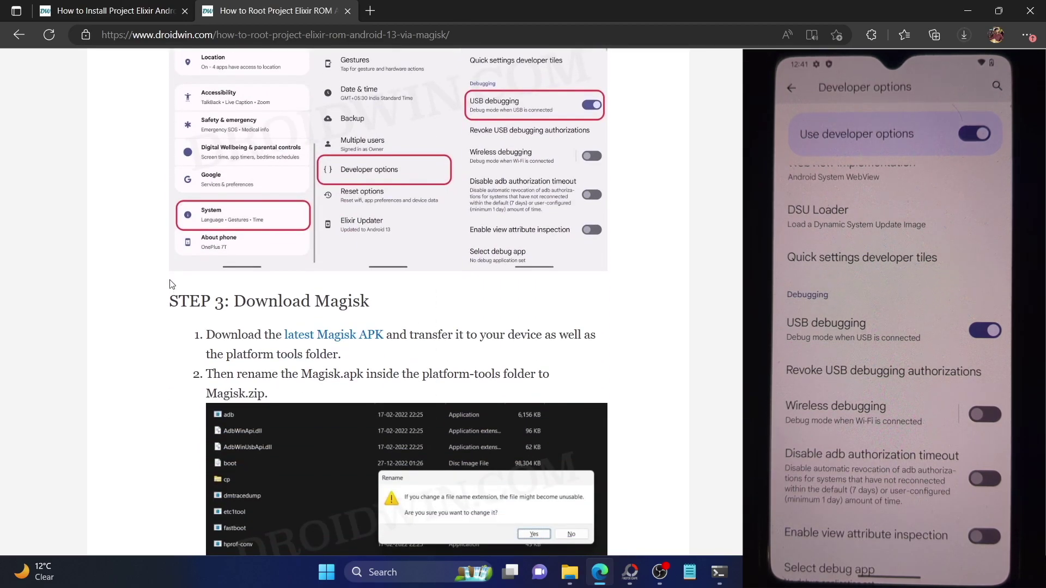
right_click(350, 341)
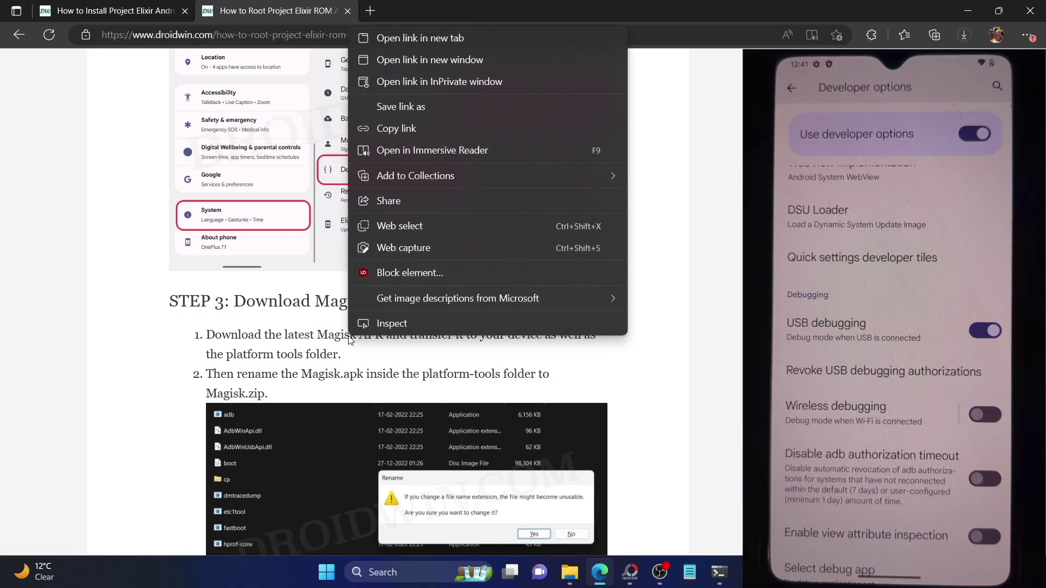
left_click(406, 45)
left_click(397, 11)
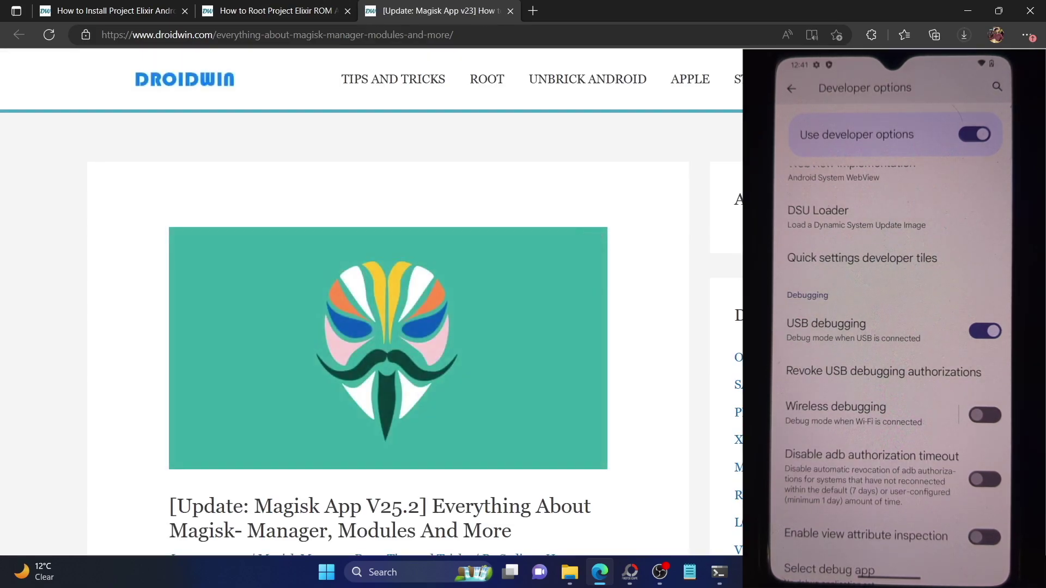
scroll(388, 299, "down", 15)
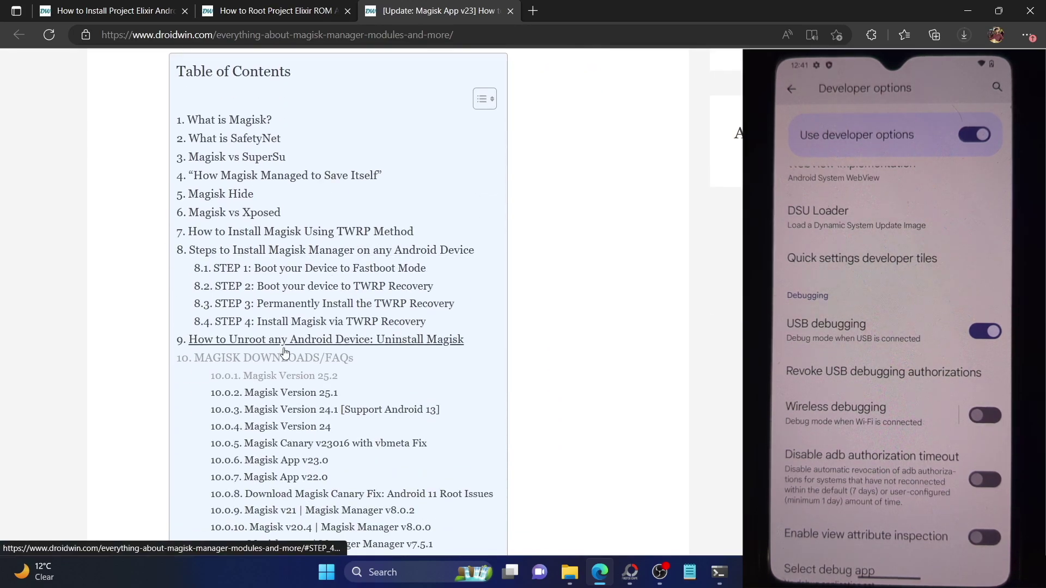
left_click(280, 376)
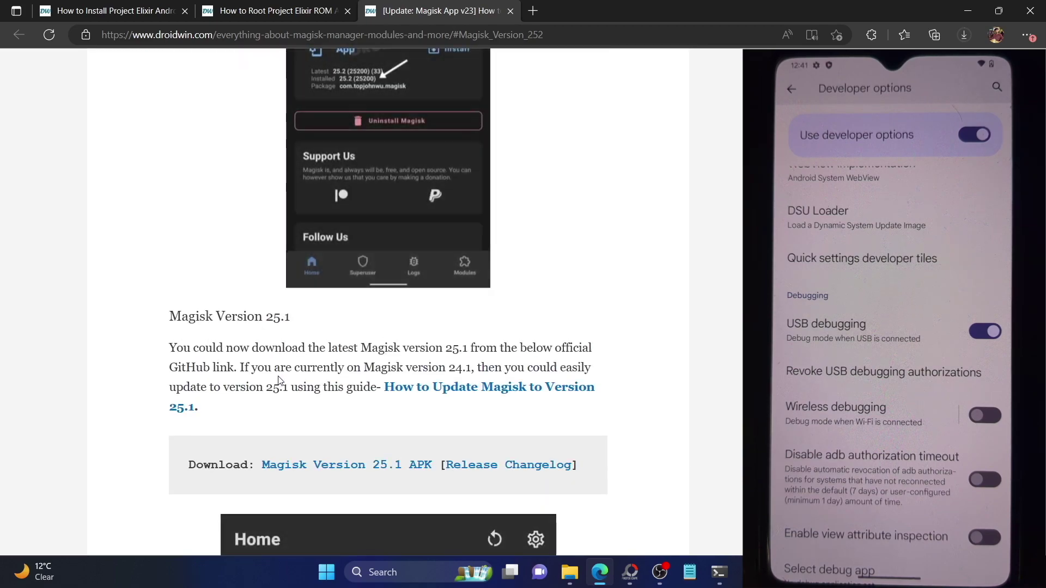
scroll(279, 380, "up", 5)
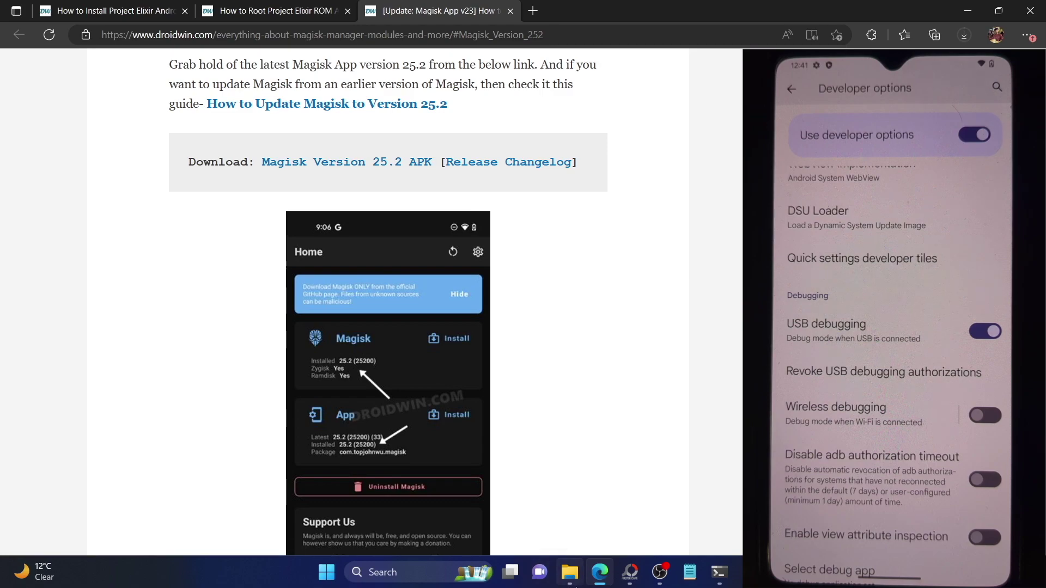
Select the Magisk-v25.2 file in the phone's Internal shared storage.
left_click(569, 572)
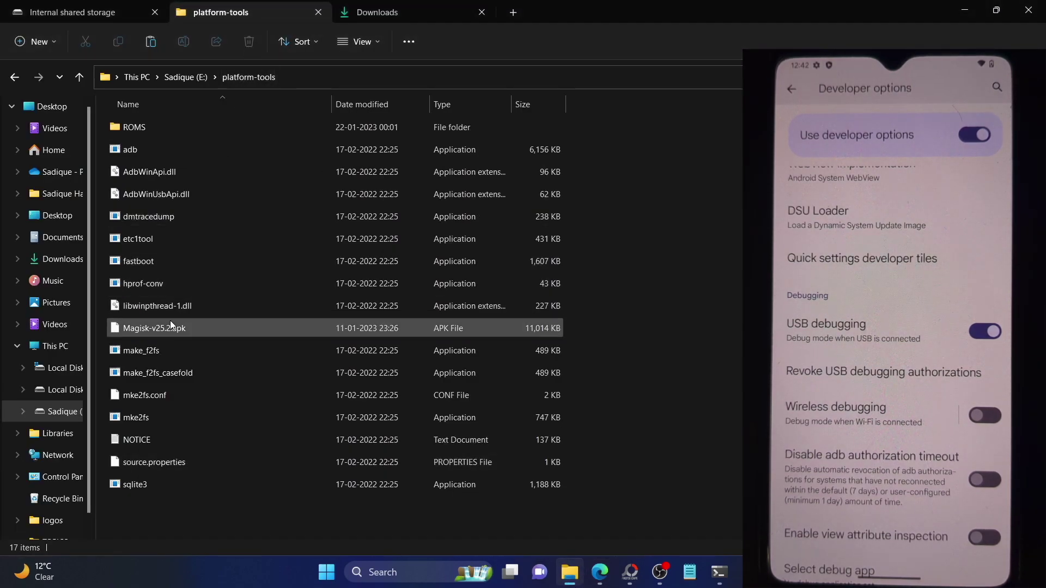
left_click(85, 17)
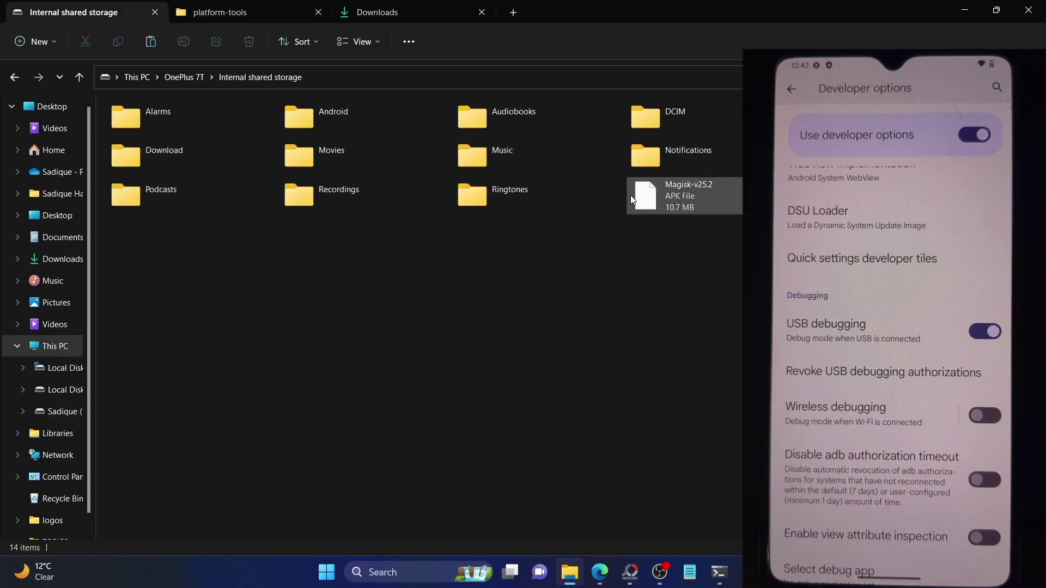
left_click(667, 201)
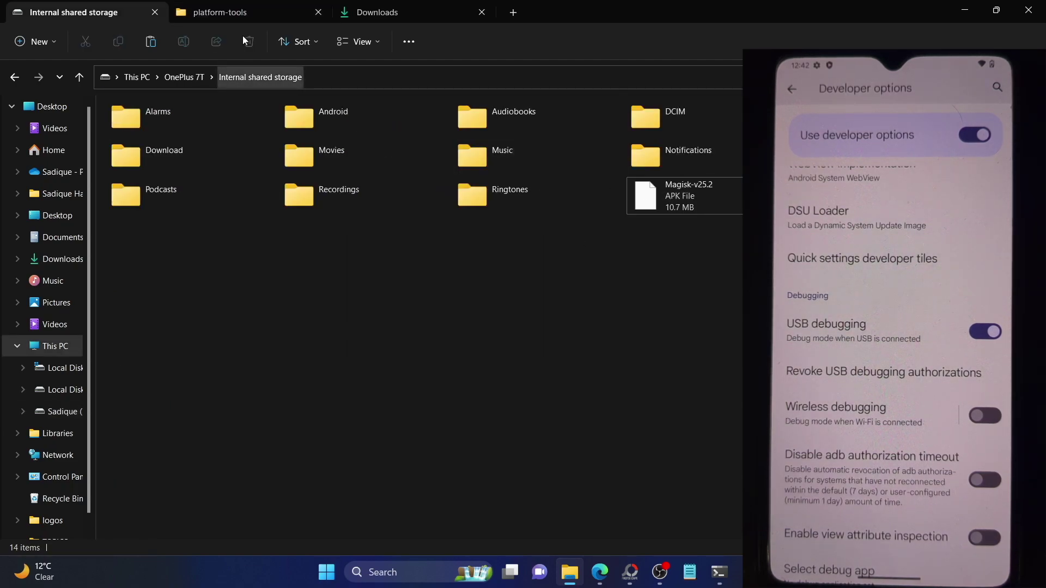
Rename Magisk-v25.2.apk in platform-tools to Magisk-v25.2.zip, accepting the extension change.
left_click(244, 15)
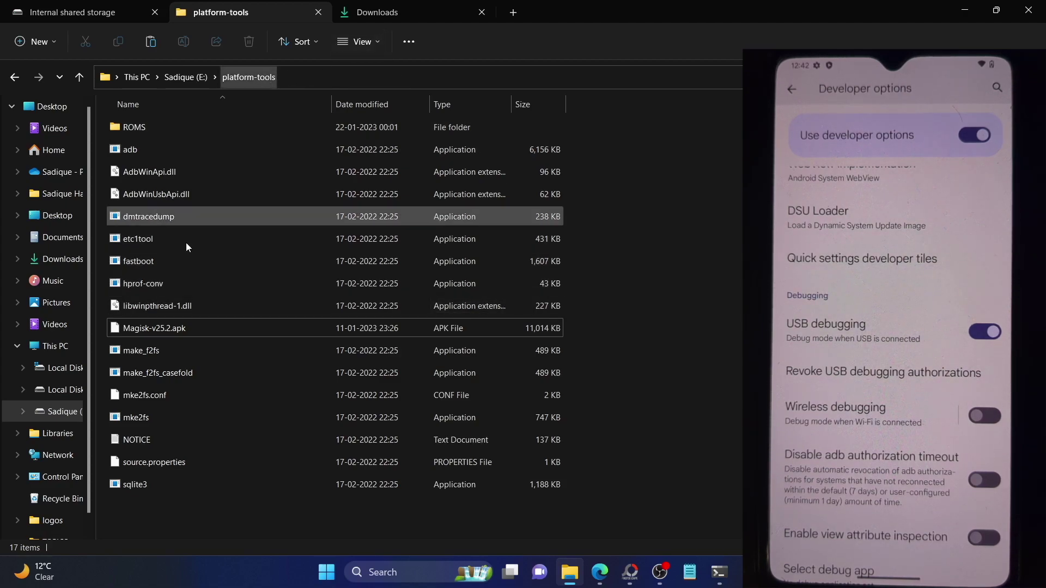
left_click(154, 328)
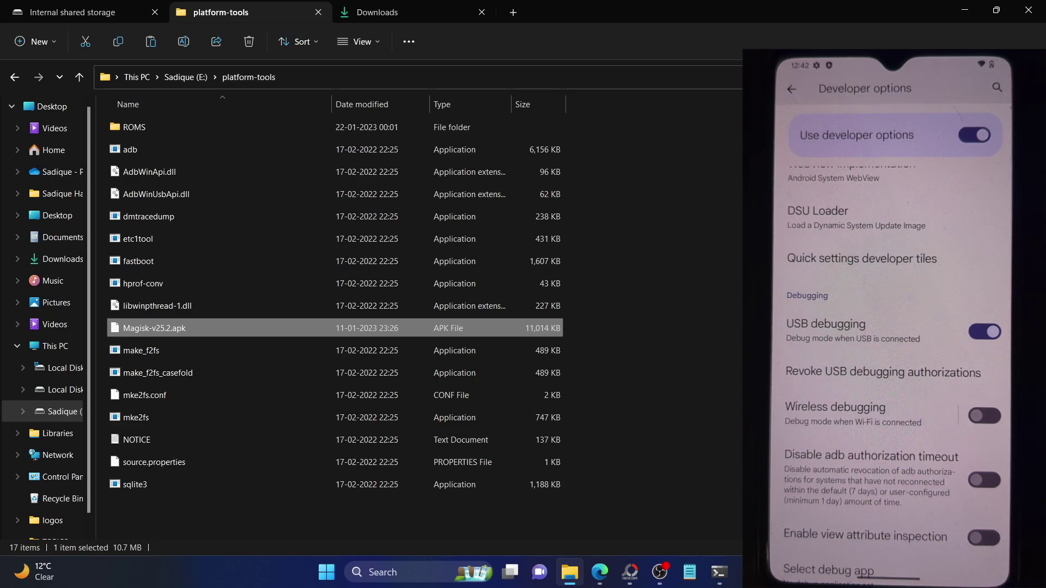
left_click(259, 518)
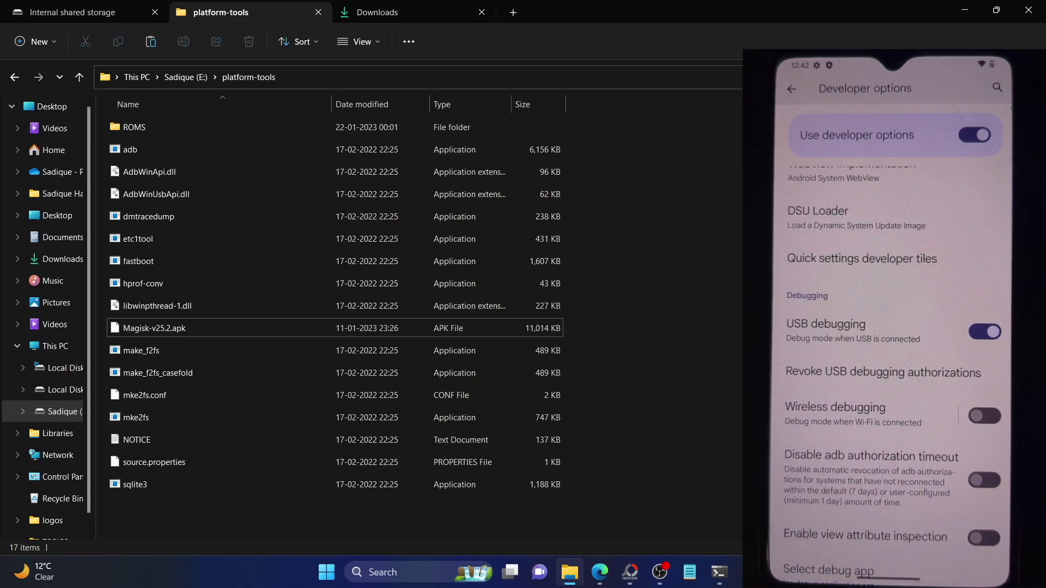
right_click(210, 328)
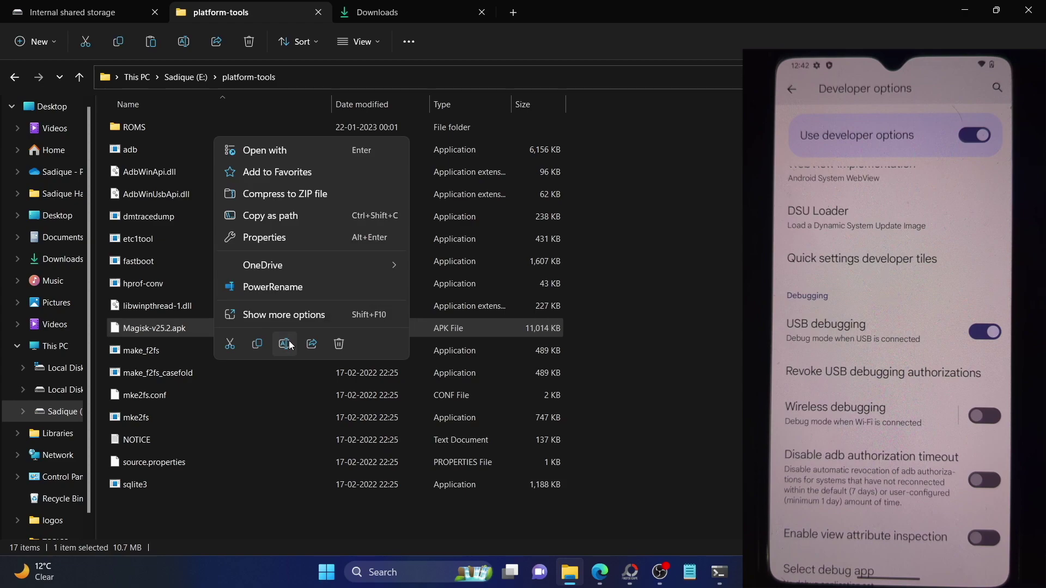
left_click(284, 344)
key("End")
key("BackSpace")
key("BackSpace")
key("BackSpace")
type("zip")
key("Return")
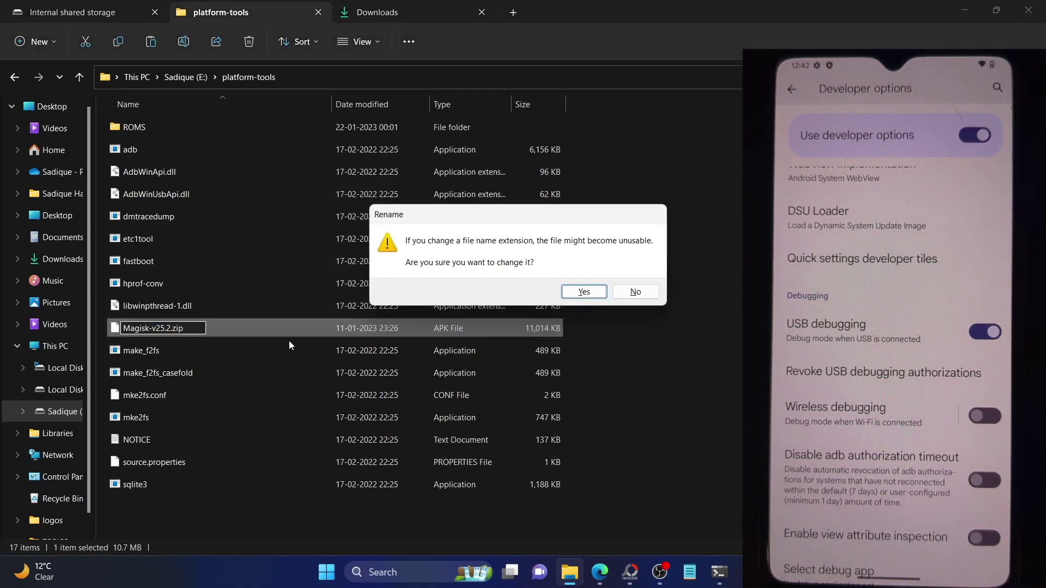
left_click(583, 291)
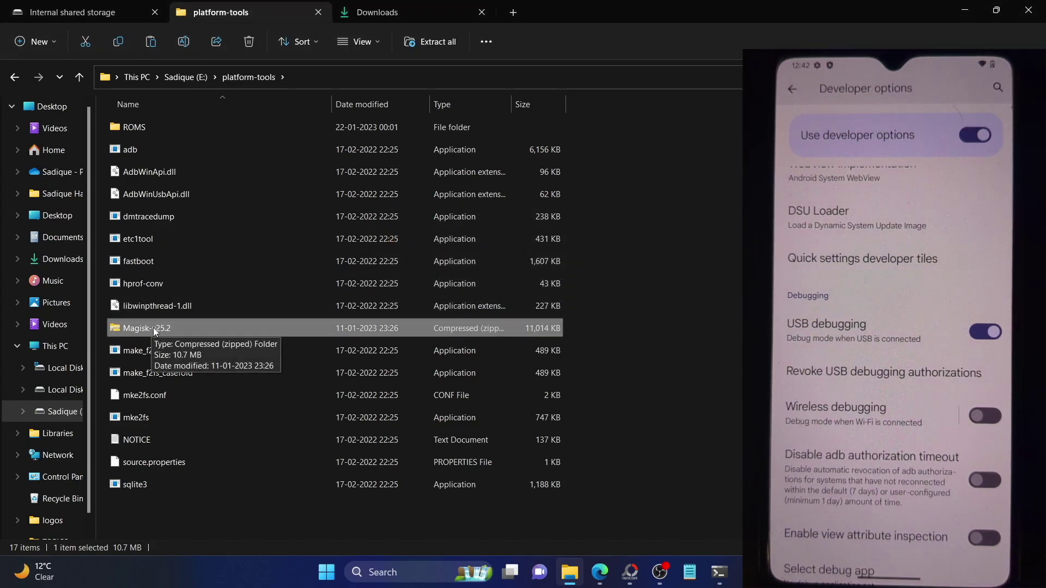
left_click(578, 245)
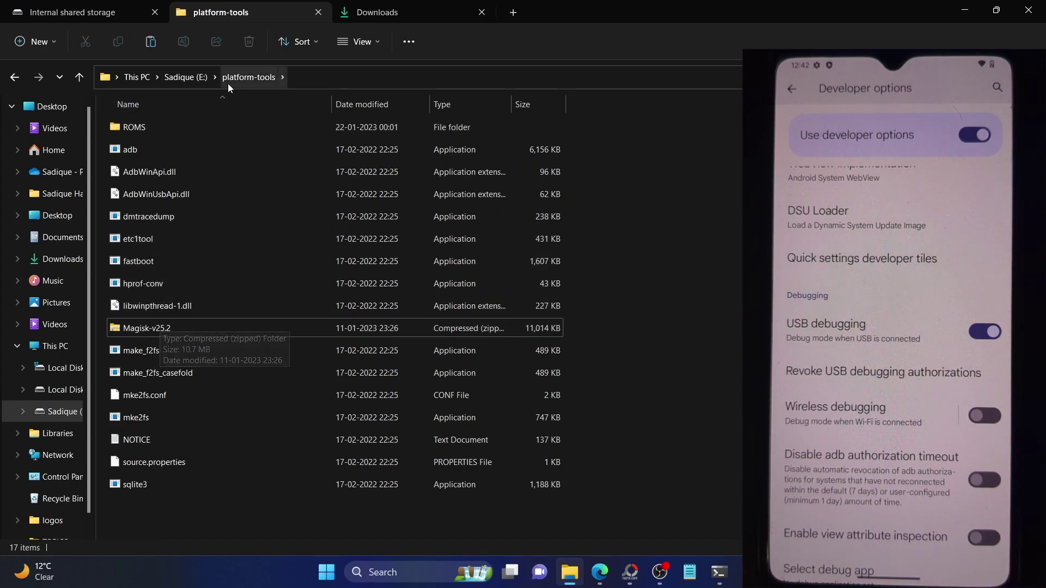
Rename the Magisk-v25.2 zip to simply Magisk.
left_click(103, 14)
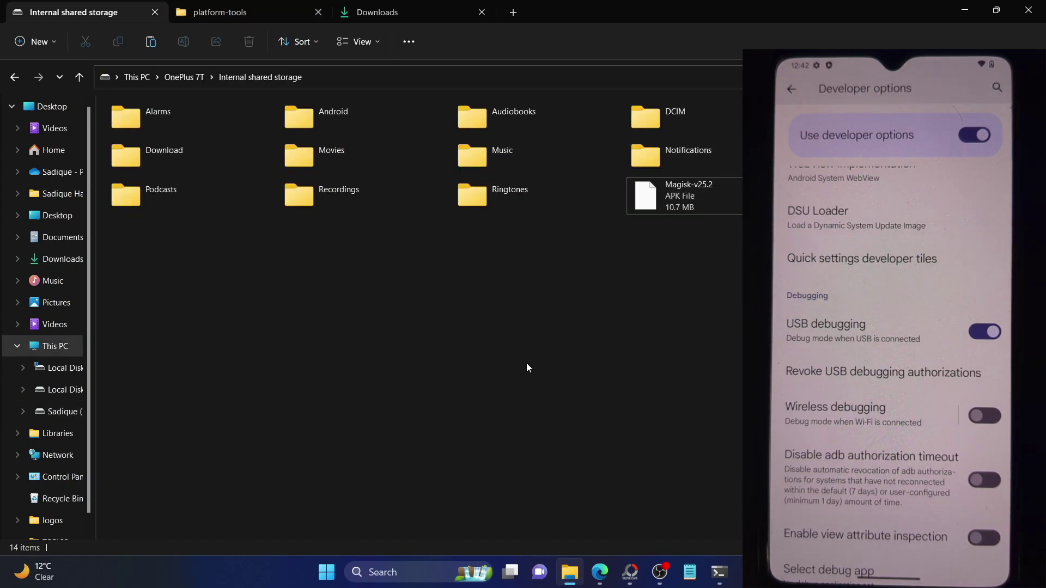
left_click(254, 15)
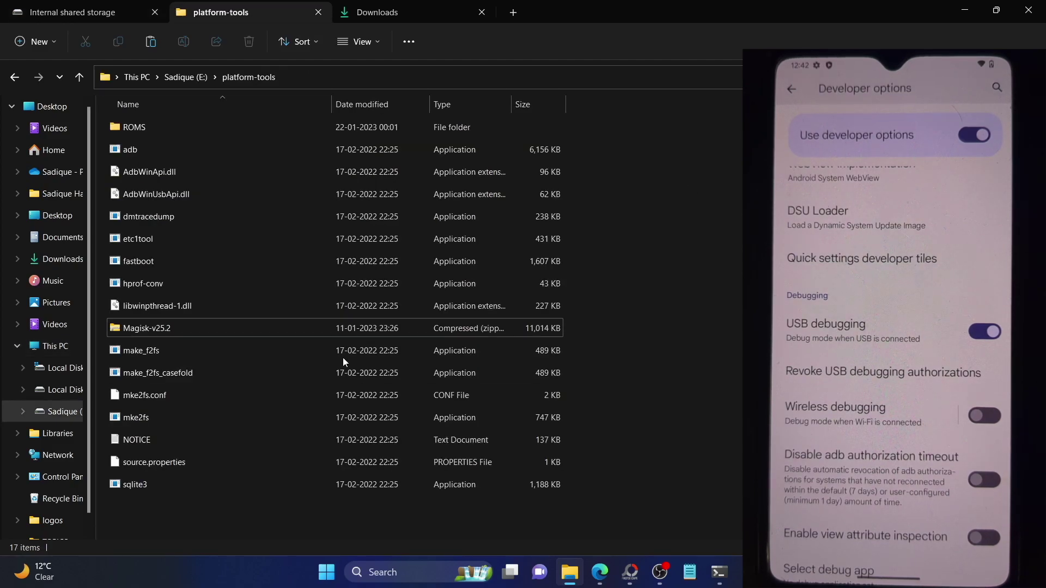
right_click(208, 328)
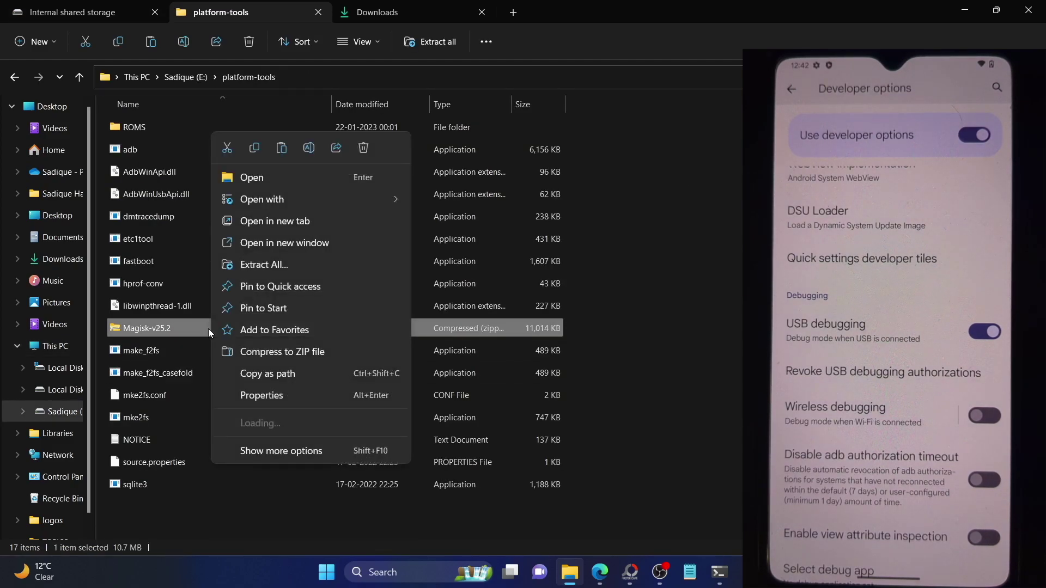
left_click(303, 149)
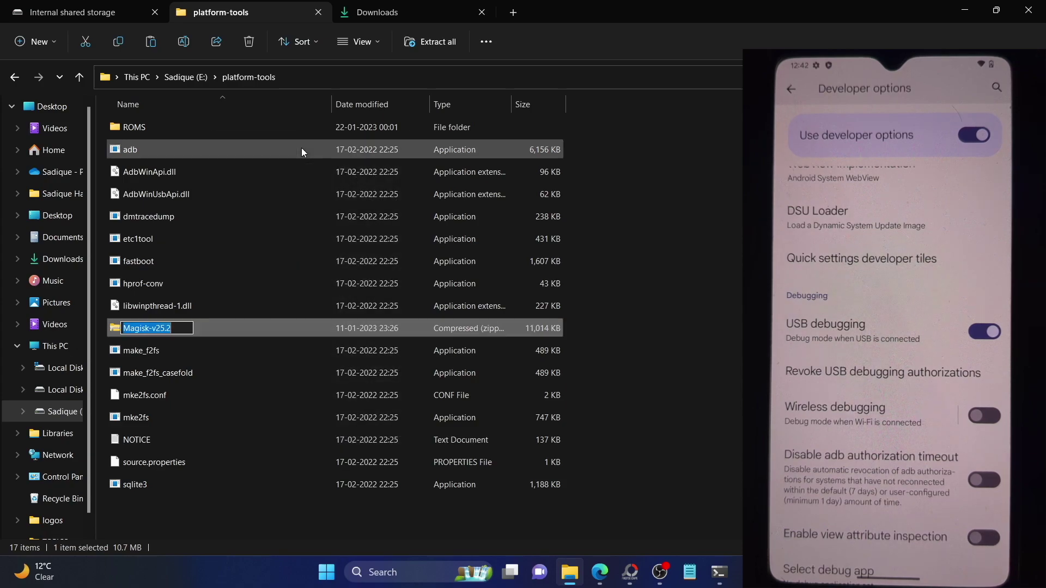
key("BackSpace")
key("BackSpace")
key("BackSpace")
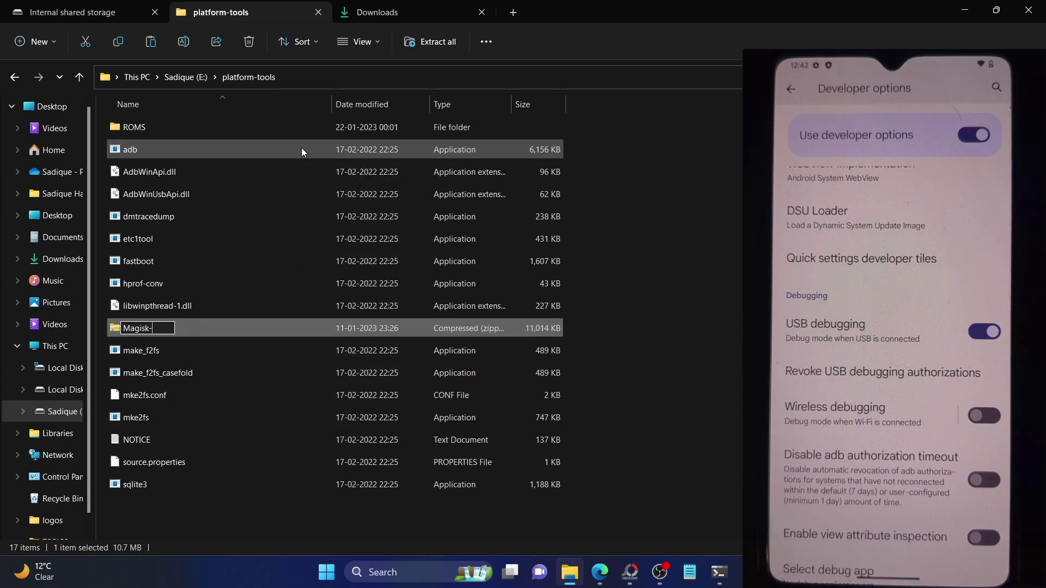
key("Return")
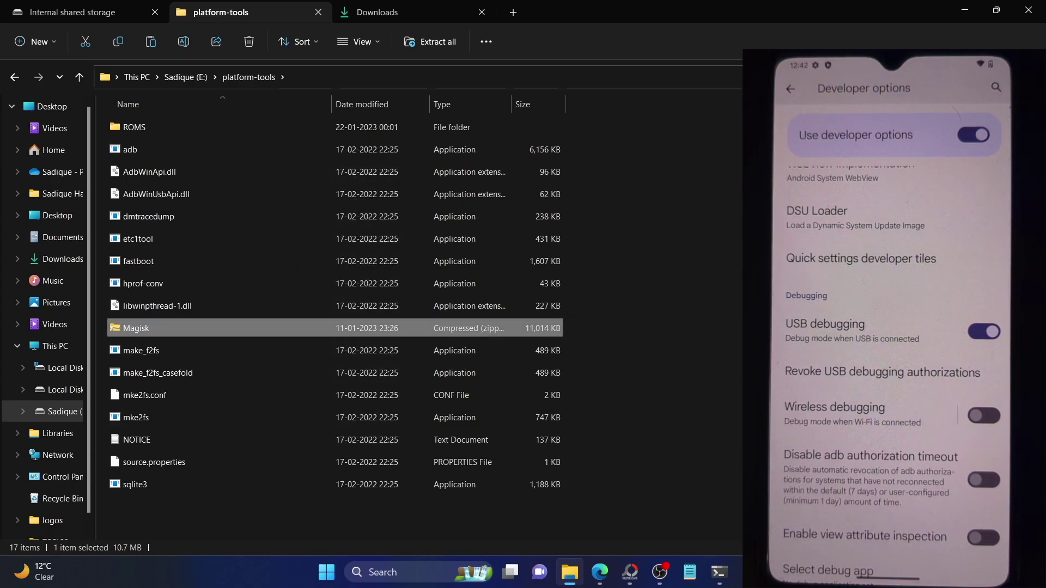
left_click(599, 575)
scroll(482, 323, "down", 6)
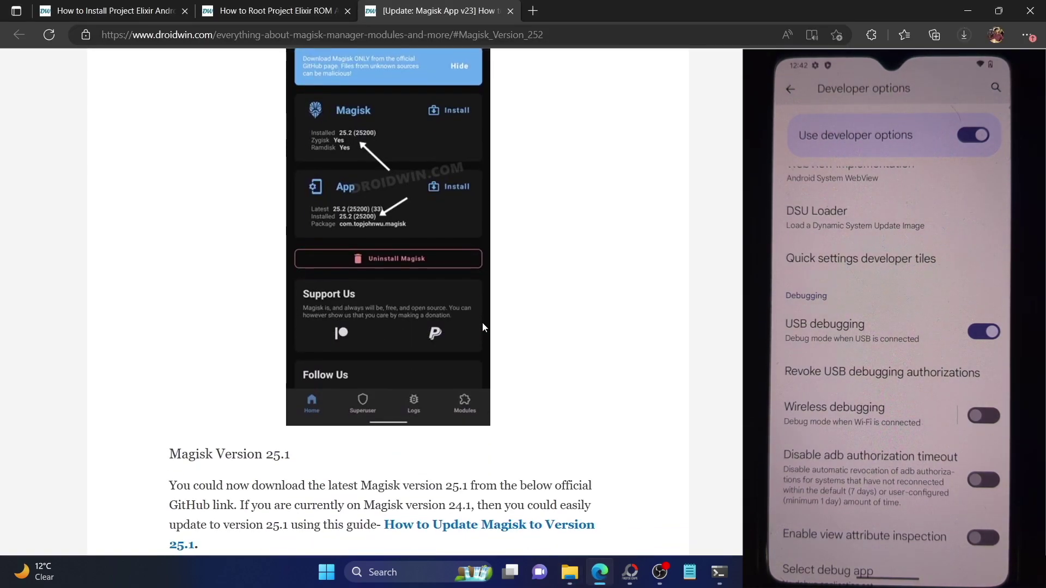
scroll(483, 327, "down", 2)
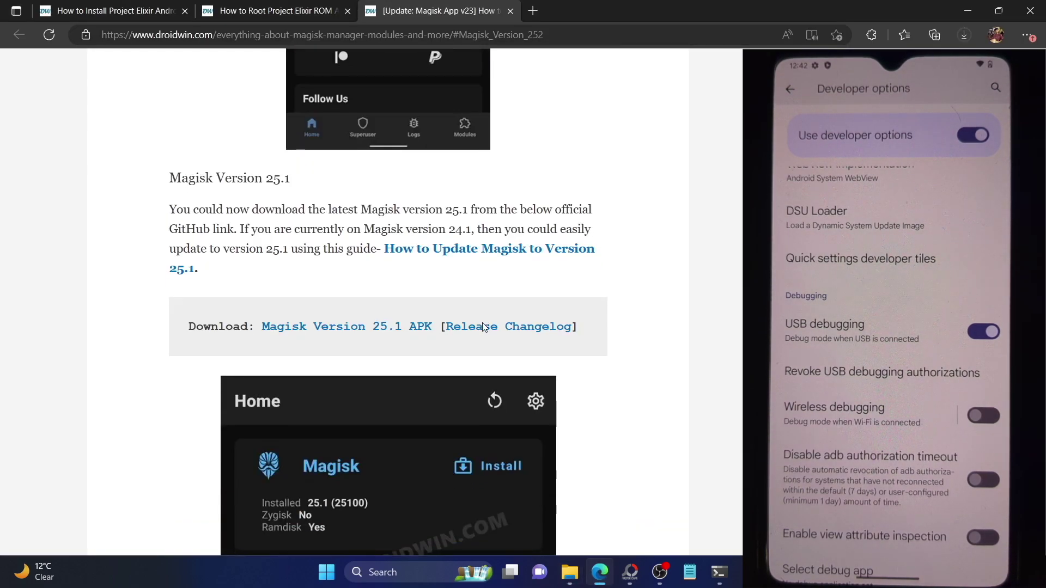
left_click(291, 14)
scroll(691, 344, "down", 4)
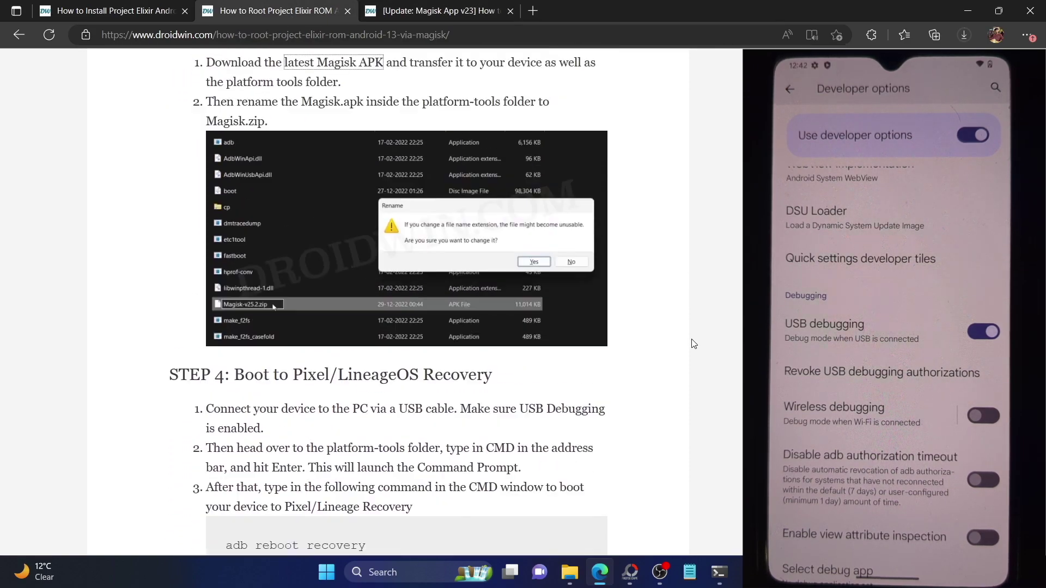
scroll(693, 343, "up", 1)
scroll(692, 344, "up", 2)
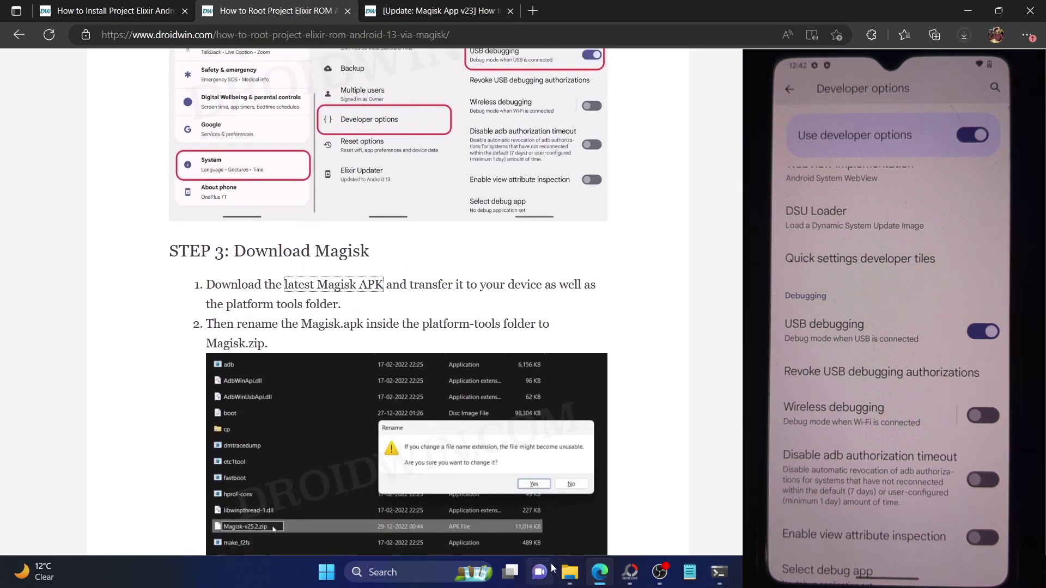
left_click(578, 581)
Run adb reboot recovery in Command Prompt to boot the phone into recovery.
mouse_move(719, 572)
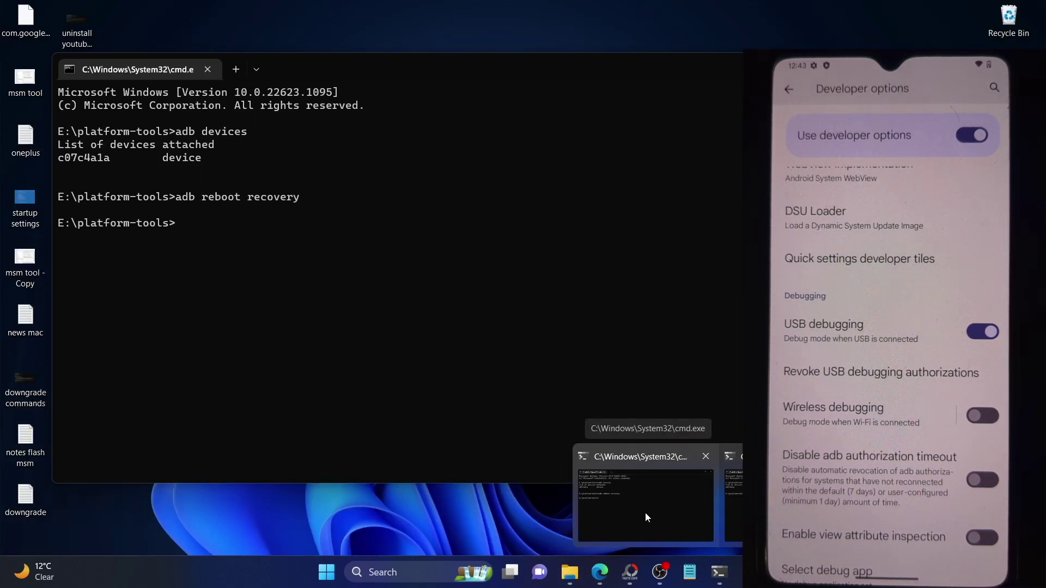
left_click(645, 512)
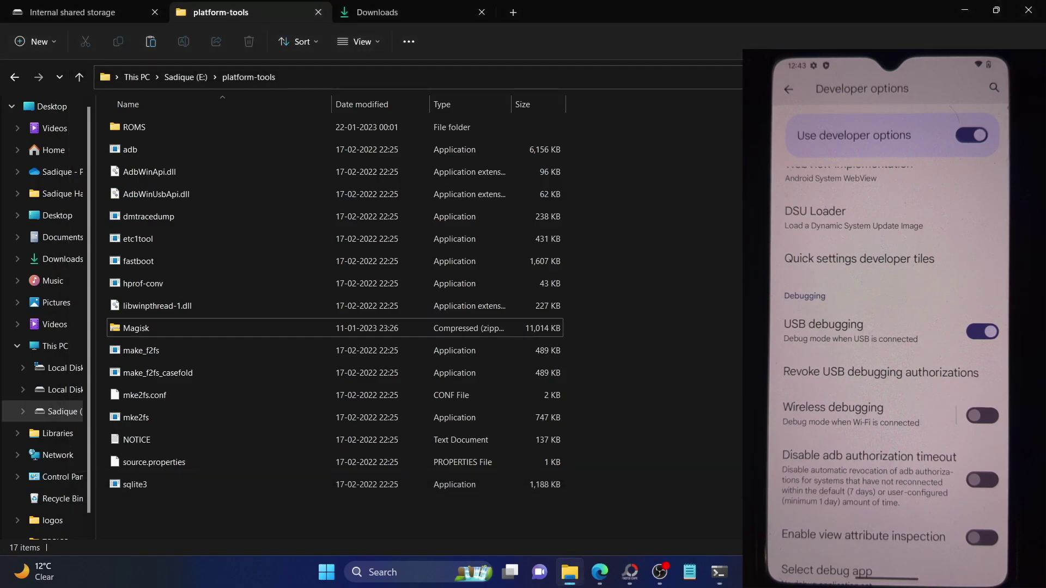
type("adb reboot recovery")
key("Return")
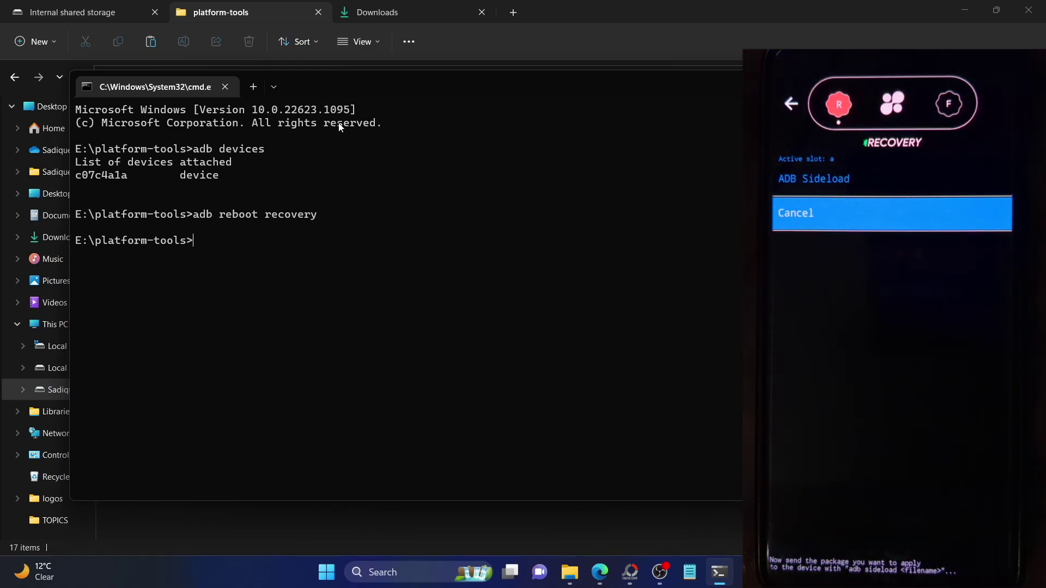
Start the adb sideload magisk.zip transfer to the phone.
left_click_drag(377, 93, 530, 79)
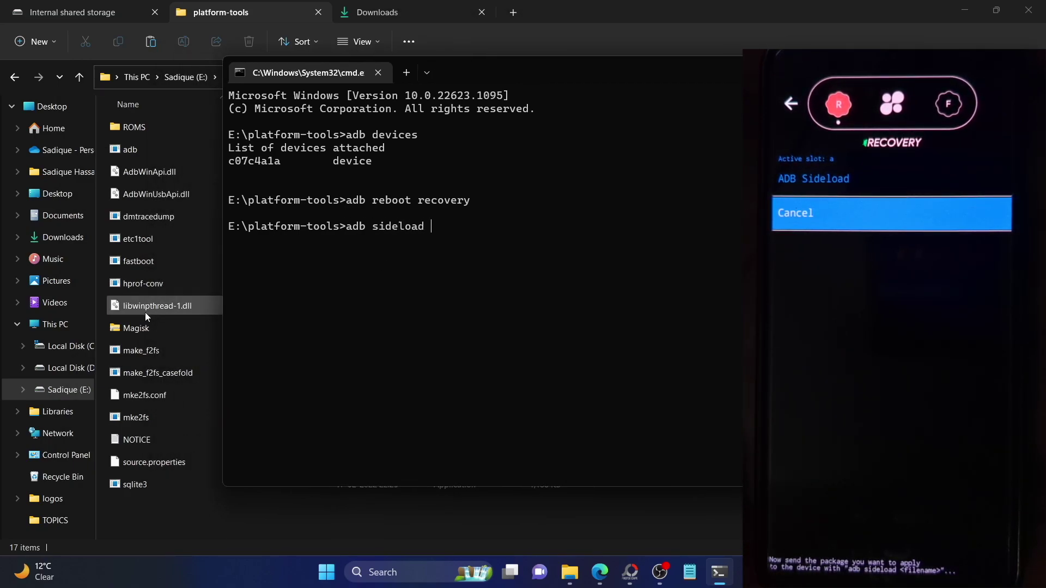
type("sk.zip")
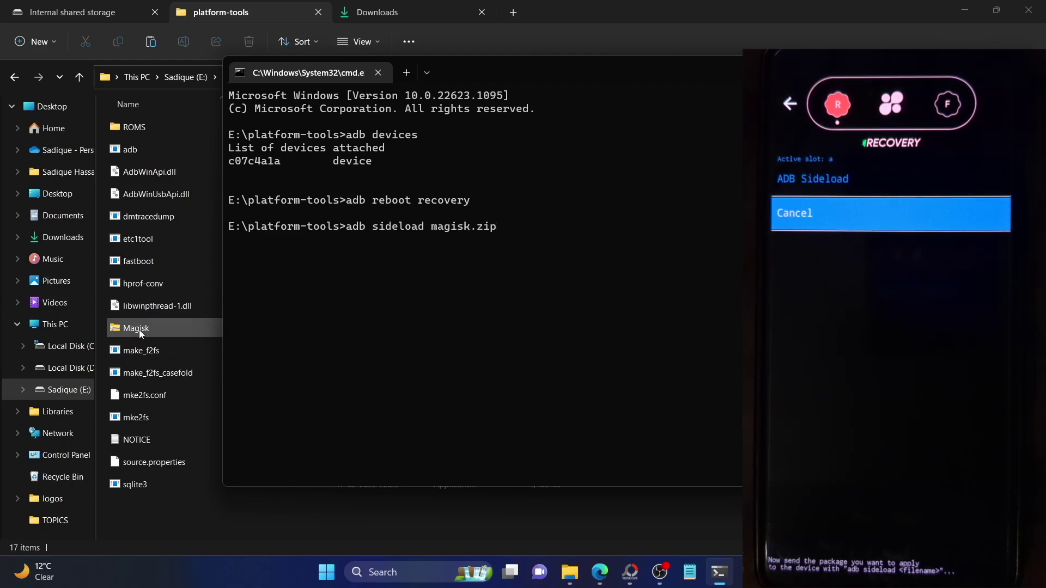
key("Return")
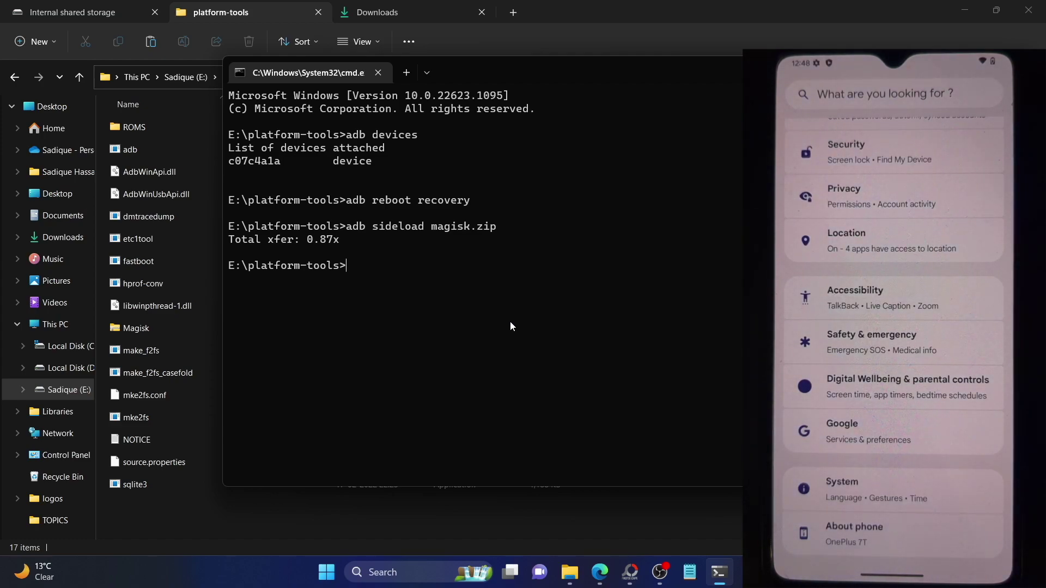
Once the sideload finishes, bring the platform-tools folder back to the front.
left_click(408, 499)
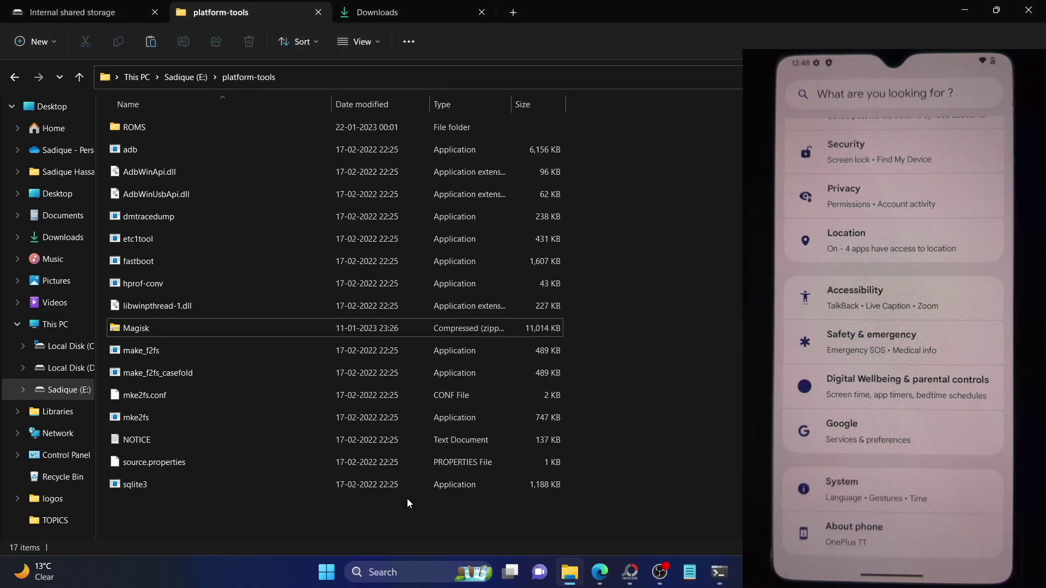